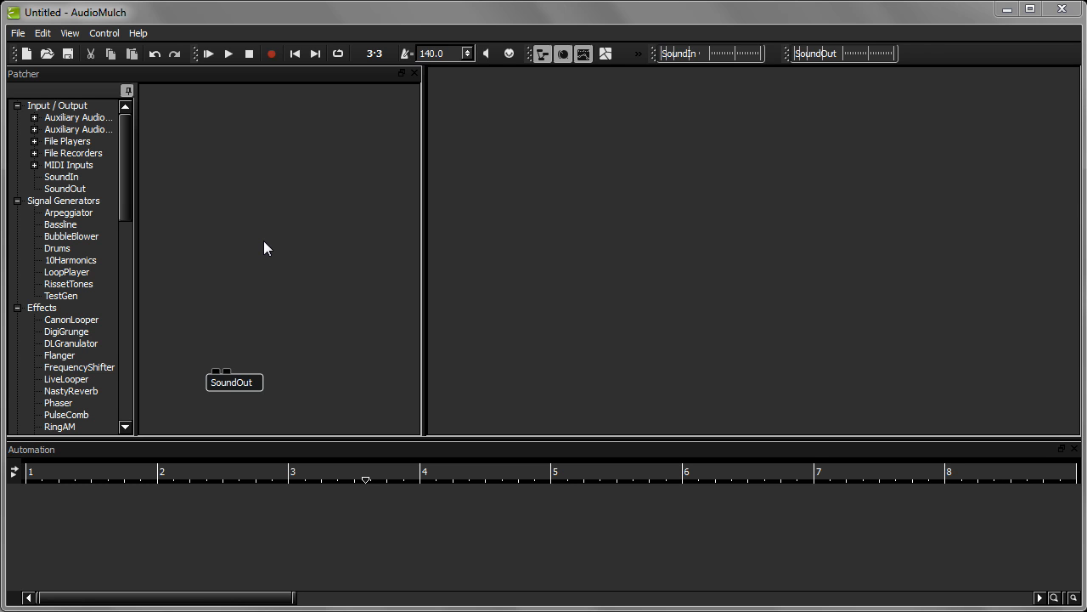
Add a Bassline generator to the patch, open its properties, and connect its output to both SoundOut inputs.
drag(73, 227, 220, 229)
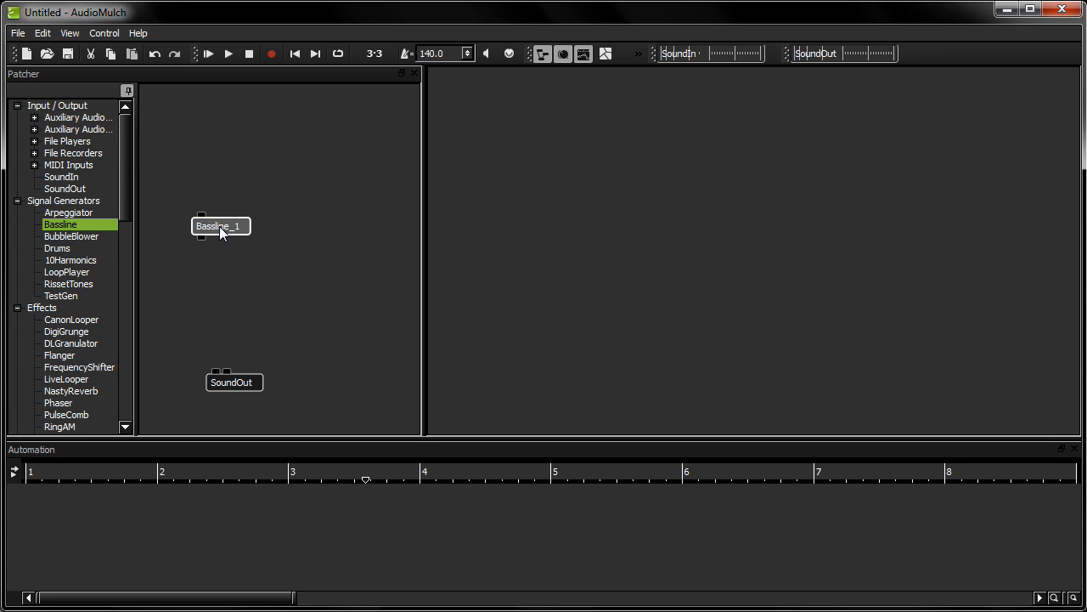
double_click(219, 226)
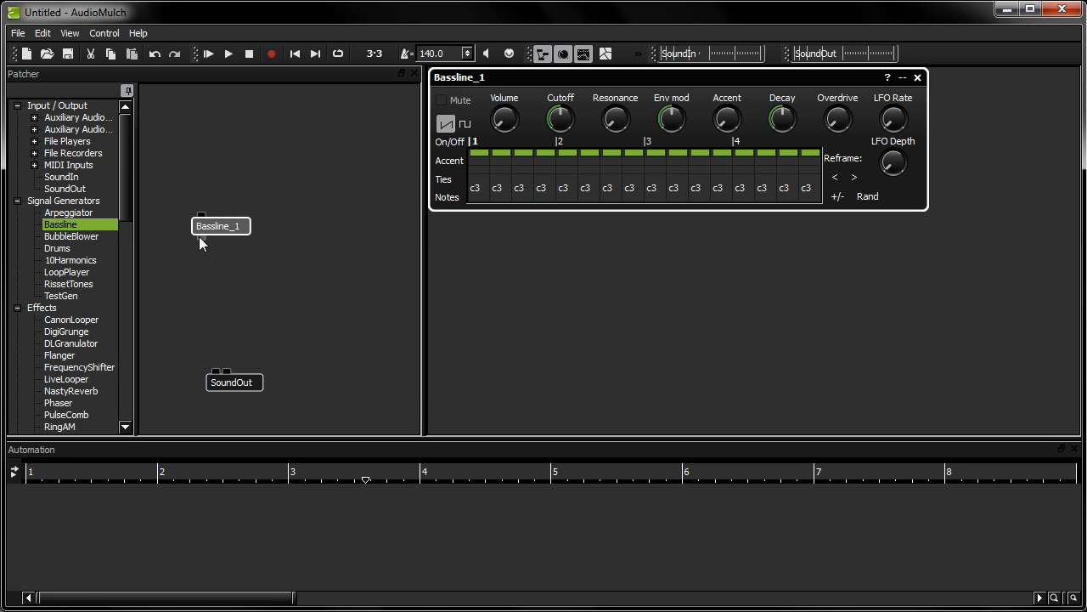
drag(199, 236, 215, 371)
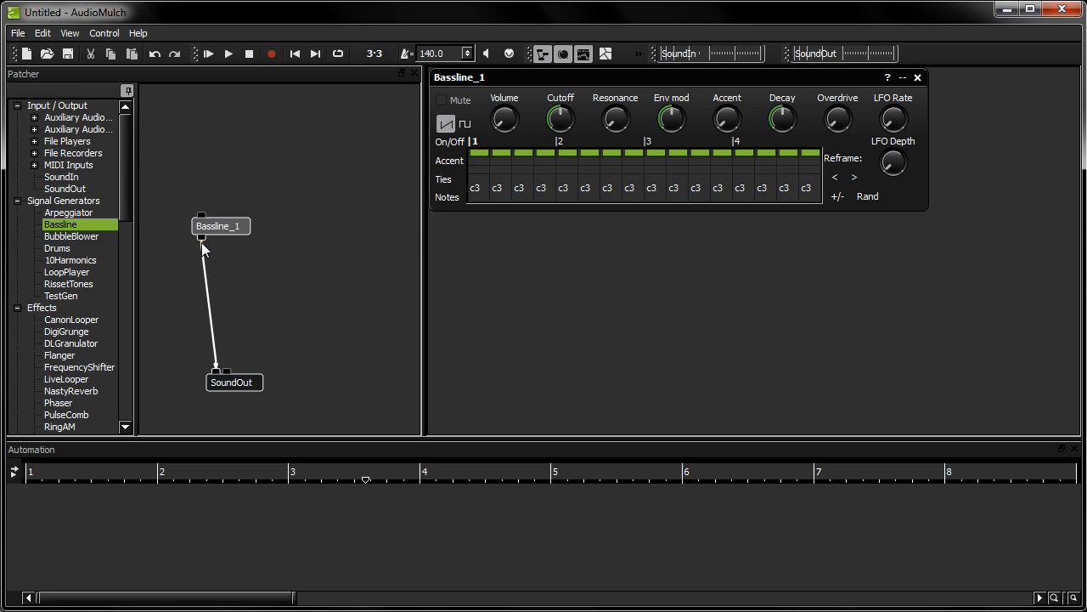
drag(202, 236, 227, 371)
Raise the Bassline volume to 0.4 and play the patch at a tempo of 120.
drag(499, 121, 494, 87)
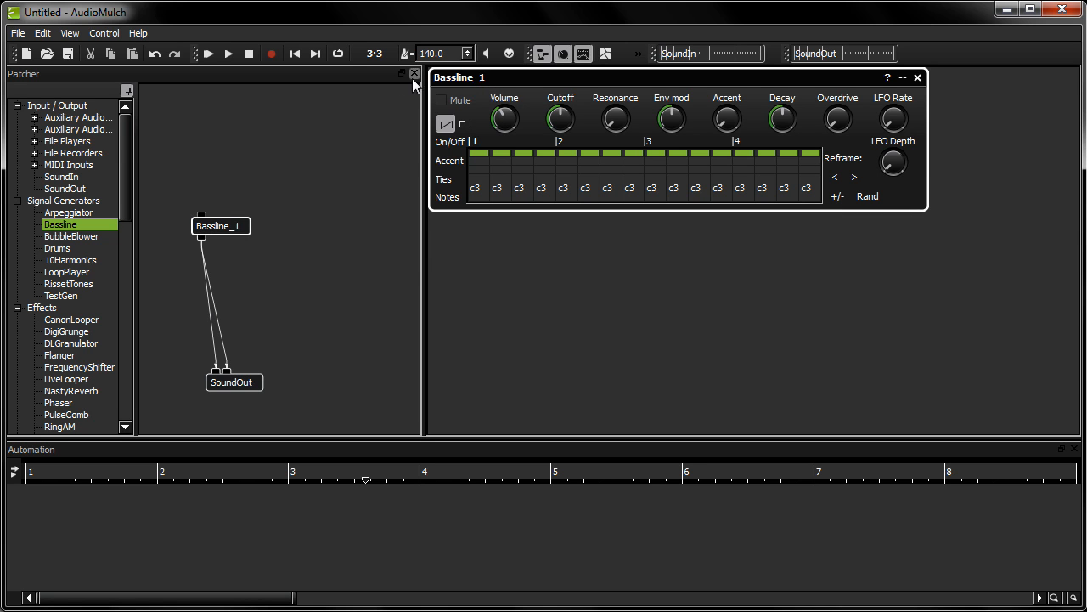
click(228, 54)
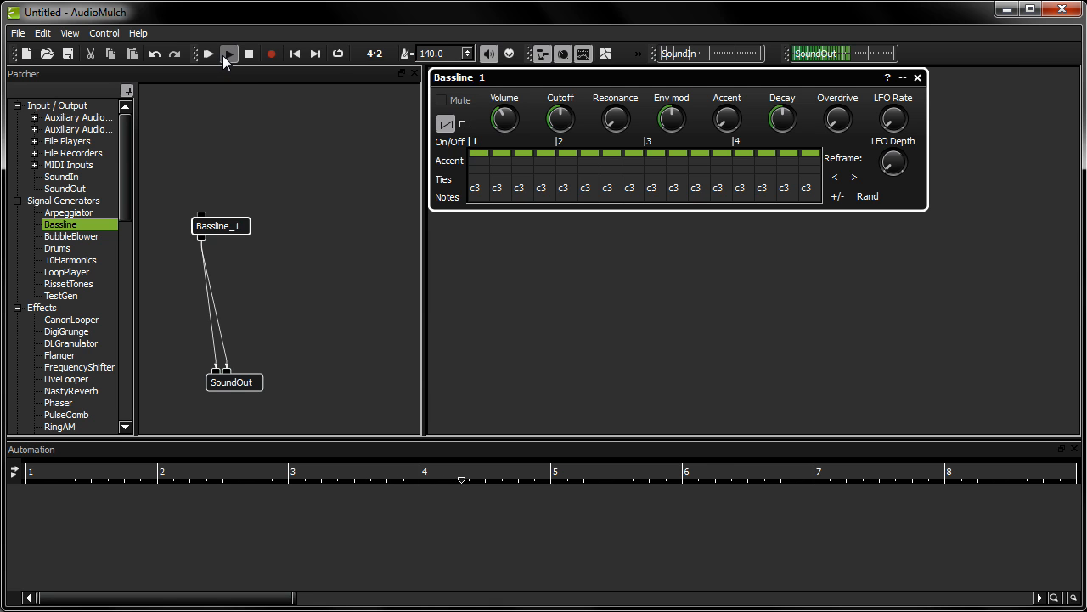
drag(467, 53, 467, 67)
Raise the Bassline resonance slightly and randomize its pattern, leaving only steps 1, 4, 5, 9 and 13 on.
drag(613, 122, 605, 117)
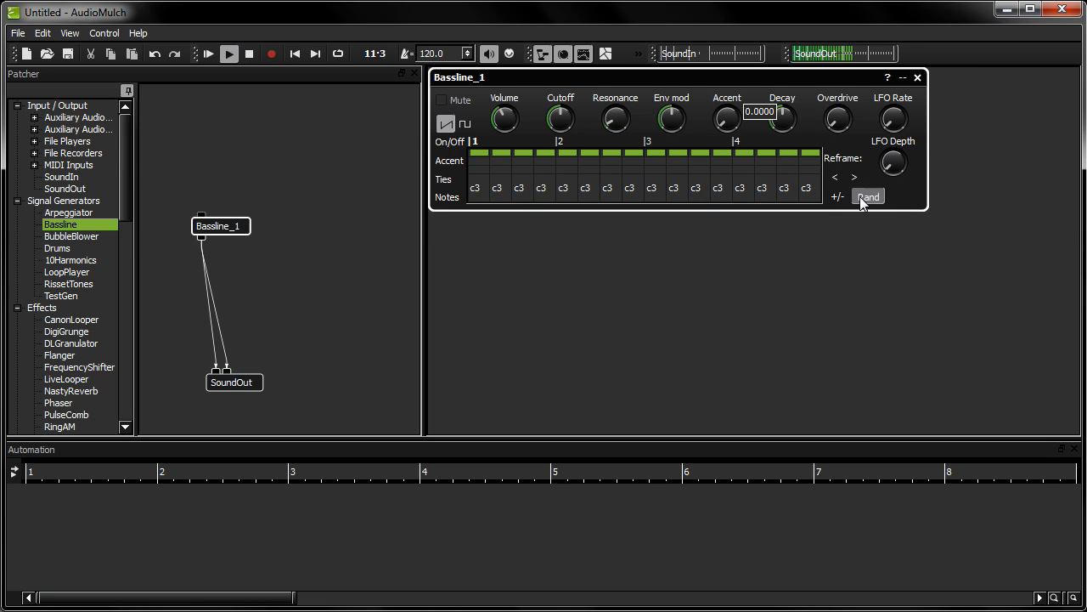
click(860, 196)
click(589, 153)
click(677, 153)
click(722, 153)
click(766, 153)
click(787, 153)
click(808, 153)
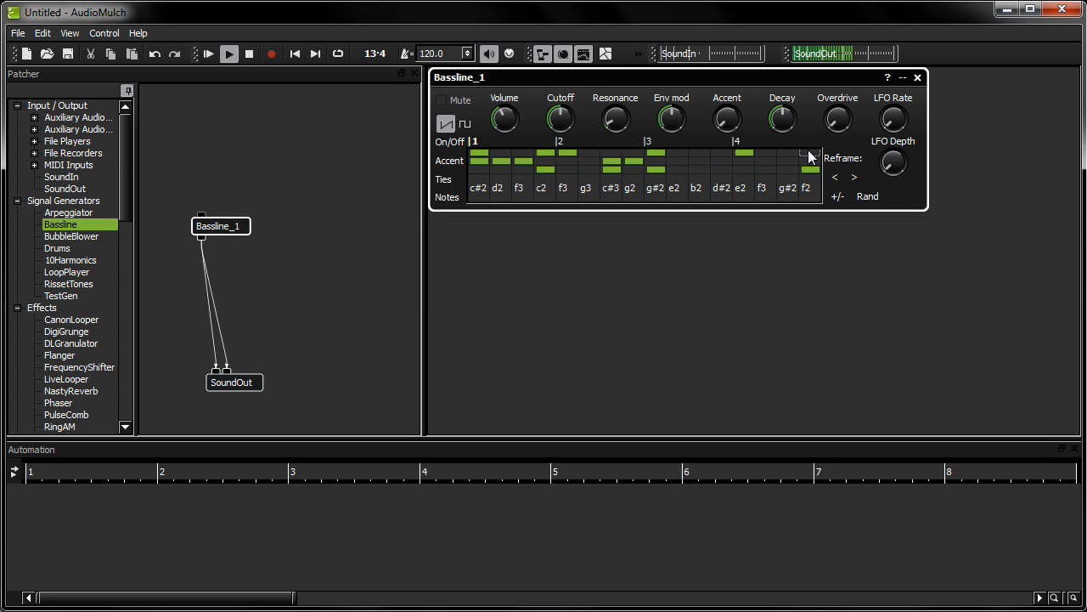
View the help page for Bassline and close it.
click(886, 77)
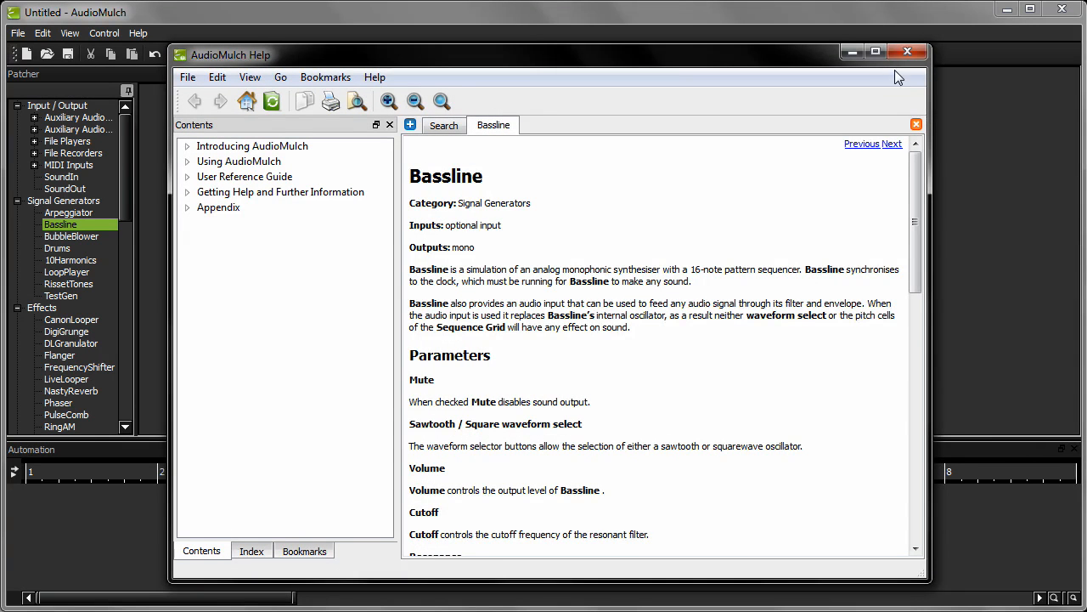
click(907, 52)
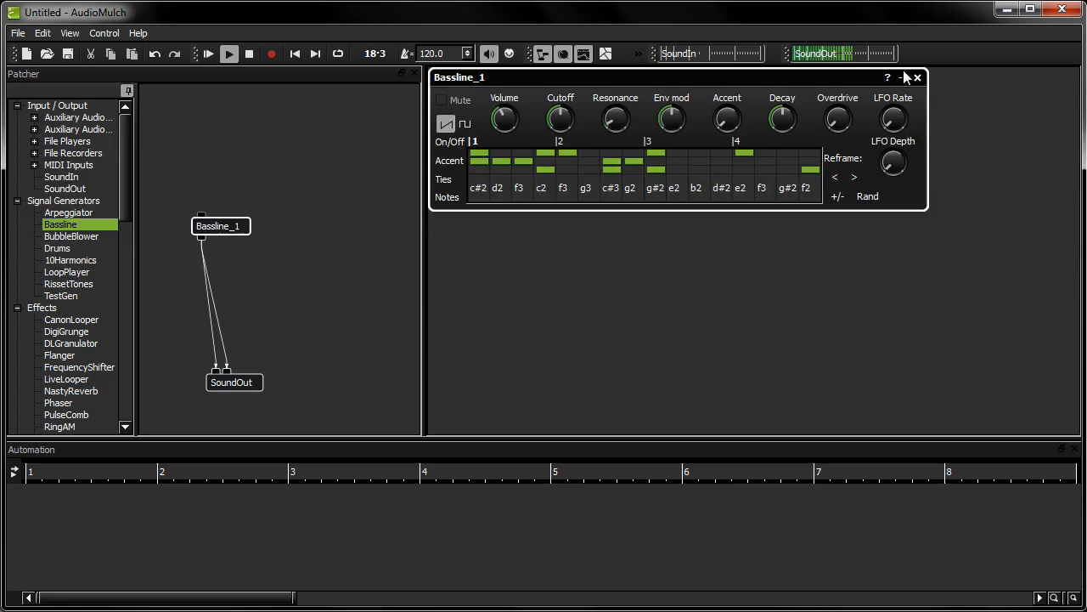
Store the current Bassline pattern in preset slot 1.
click(903, 78)
mouse_move(895, 117)
mouse_down()
mouse_move(894, 219)
mouse_move(895, 126)
mouse_up()
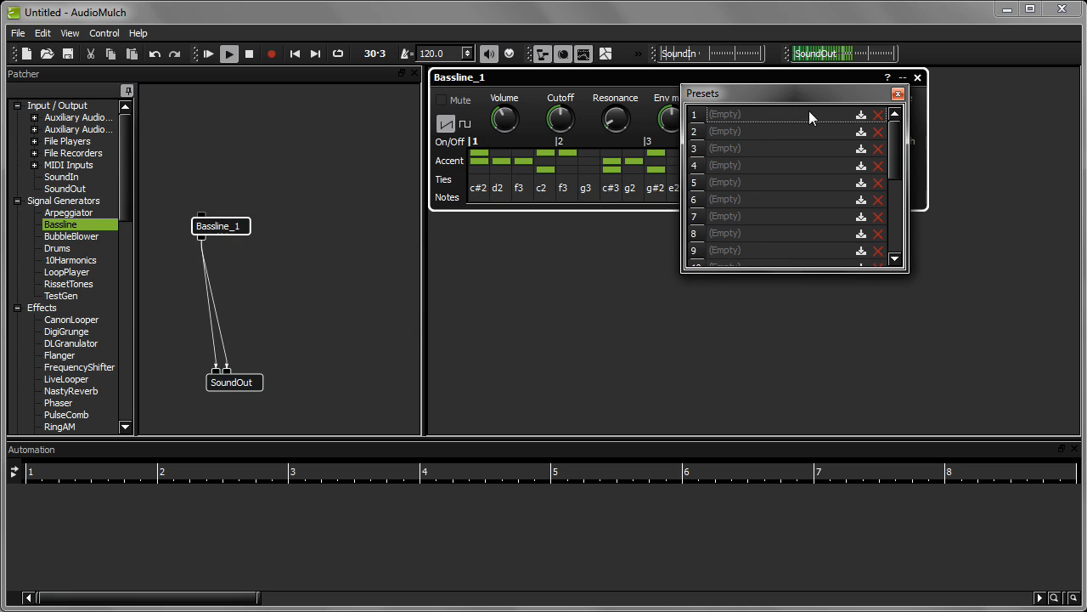
click(861, 115)
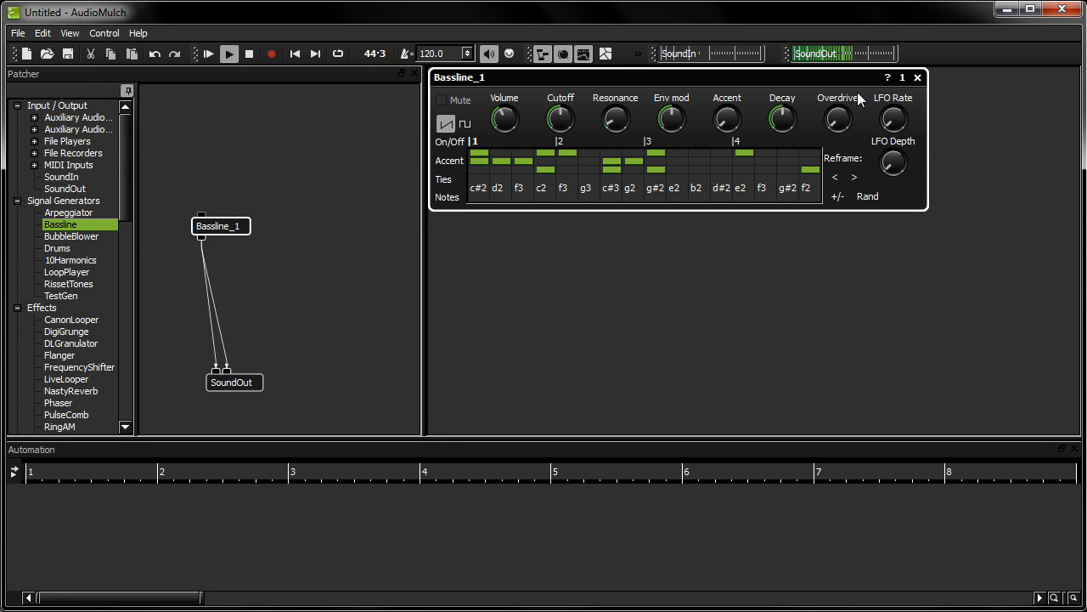
Turn on the remaining off steps so that all 16 steps of the Bassline pattern are active.
click(495, 152)
click(518, 153)
click(599, 154)
click(614, 153)
click(634, 152)
click(696, 153)
click(721, 153)
click(765, 153)
click(788, 153)
click(810, 153)
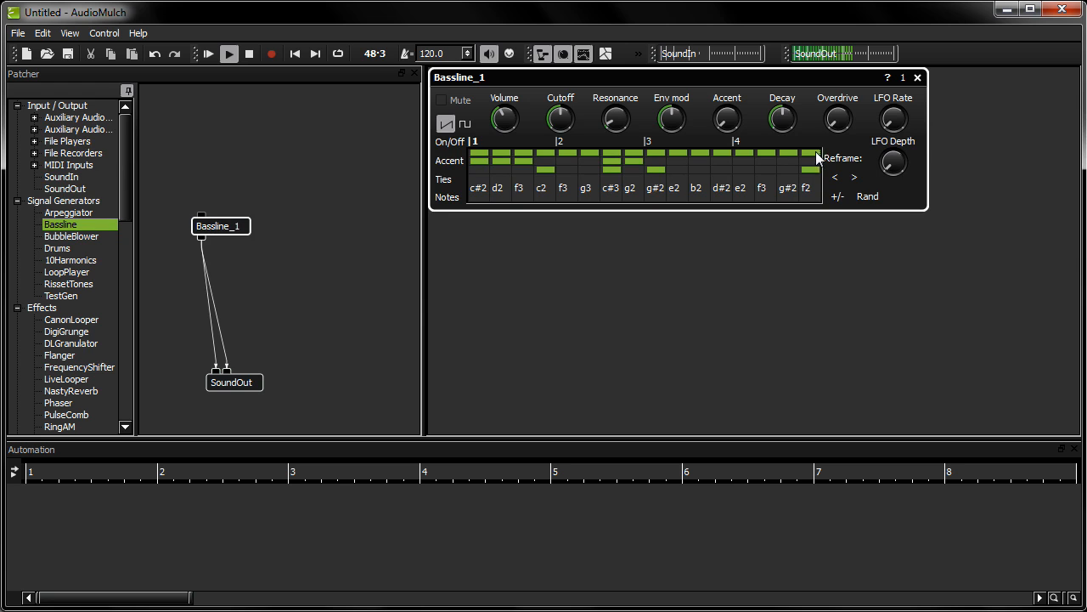
Store the fully active Bassline pattern in preset slot 2.
click(902, 78)
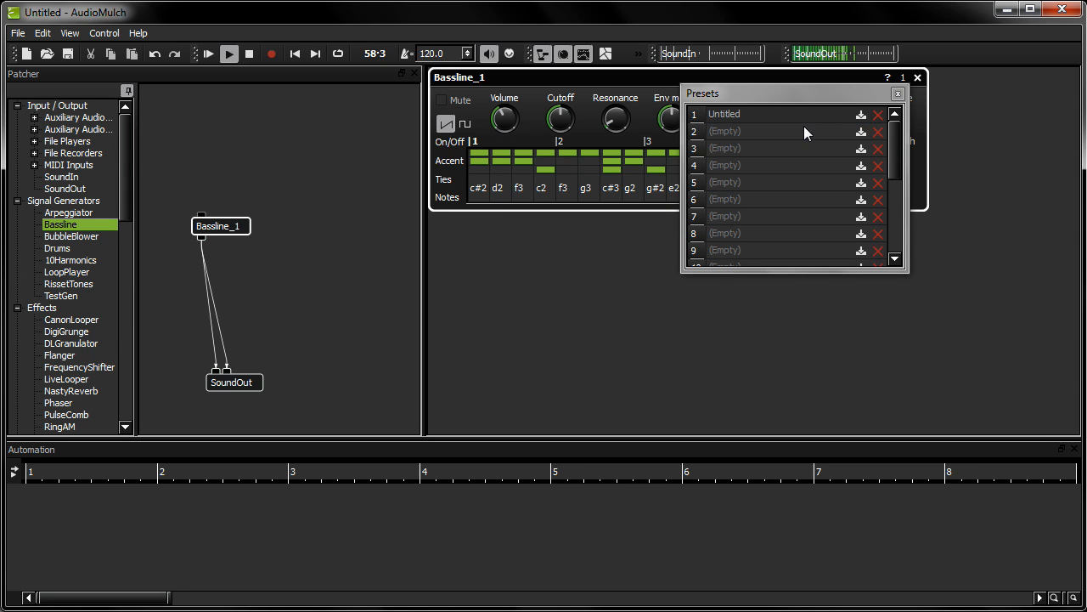
click(860, 131)
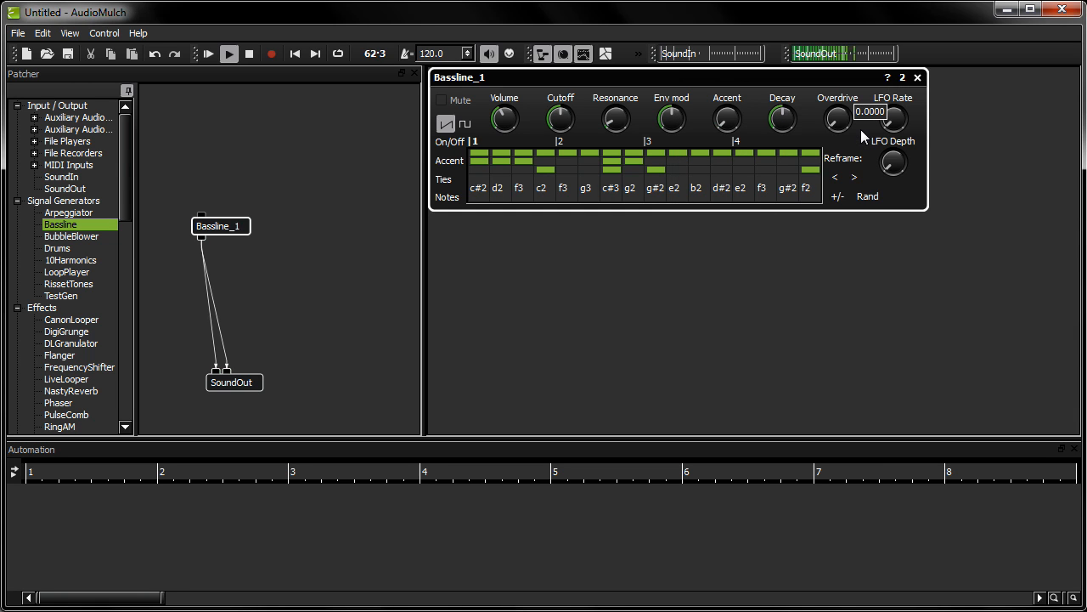
Recall Bassline preset 1 and switch back to preset 2 to compare the two patterns.
click(902, 78)
click(826, 112)
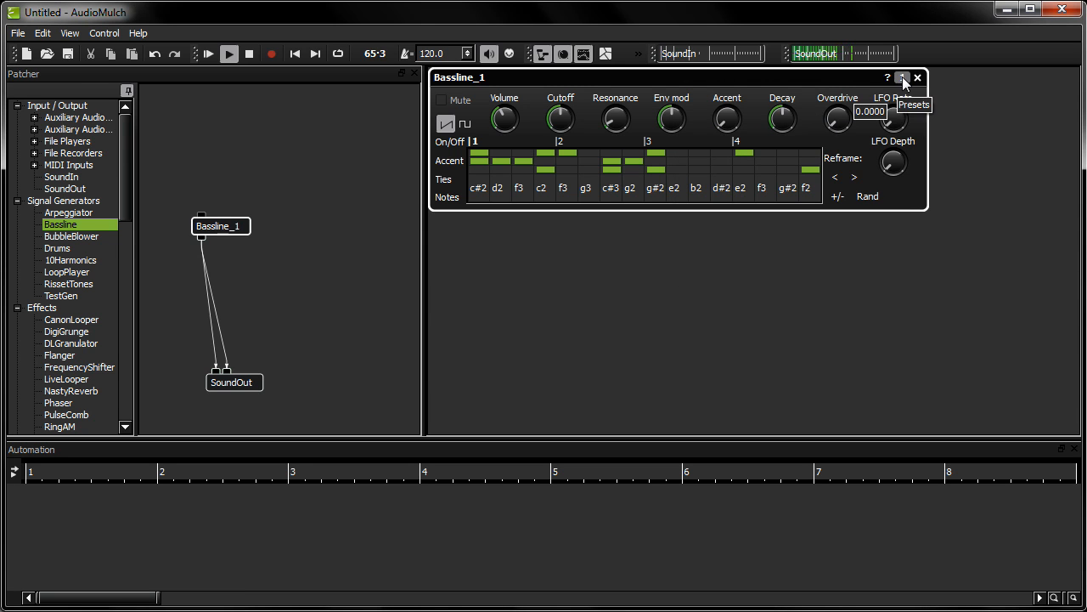
click(902, 77)
click(795, 127)
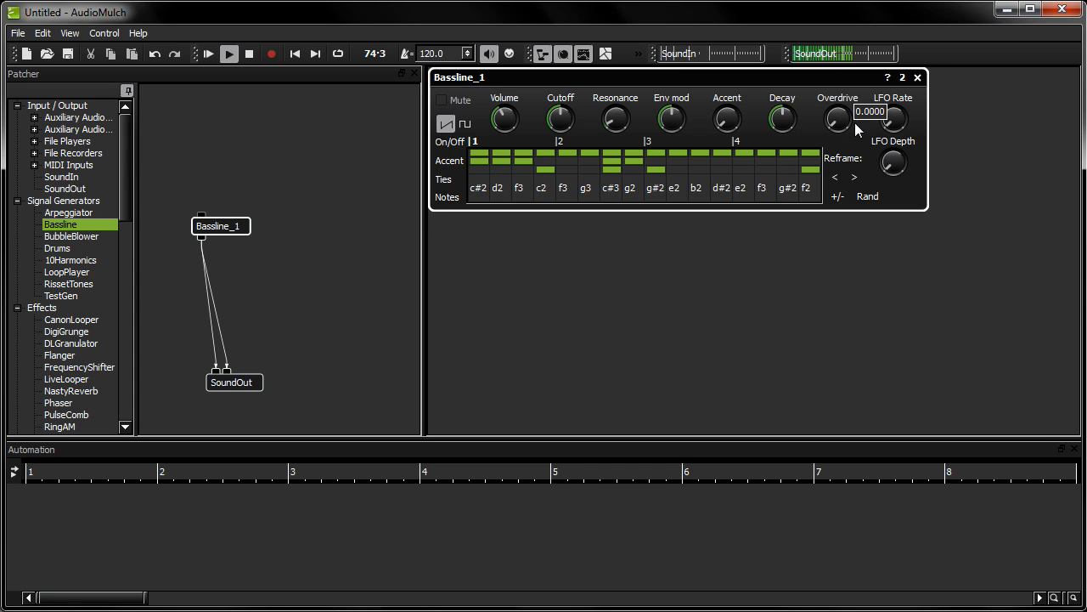
Automate the Bassline preset parameter on the timeline.
click(902, 78)
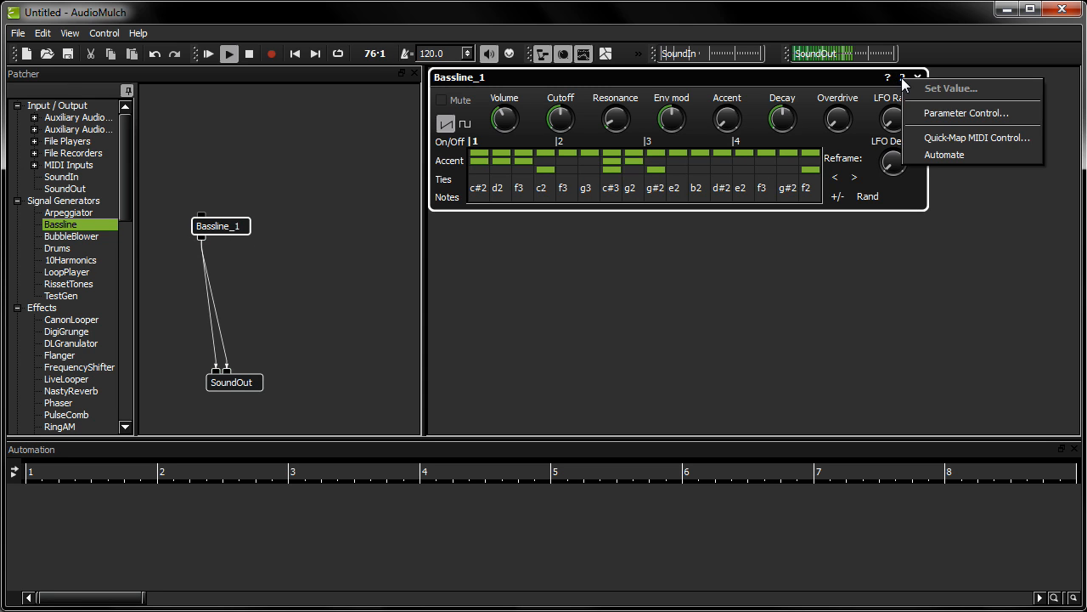
click(935, 155)
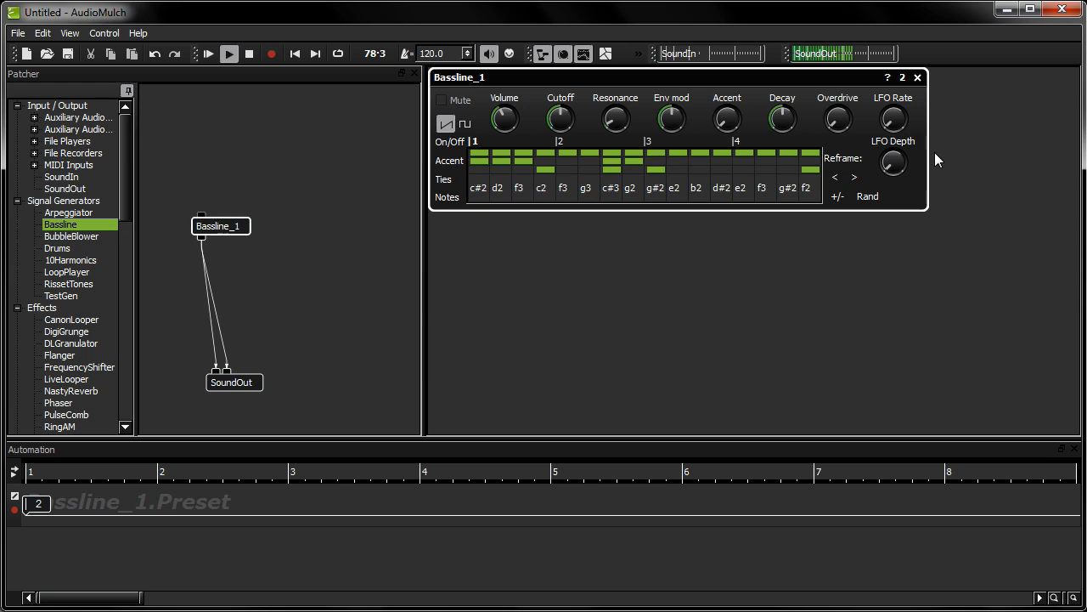
right_click(617, 120)
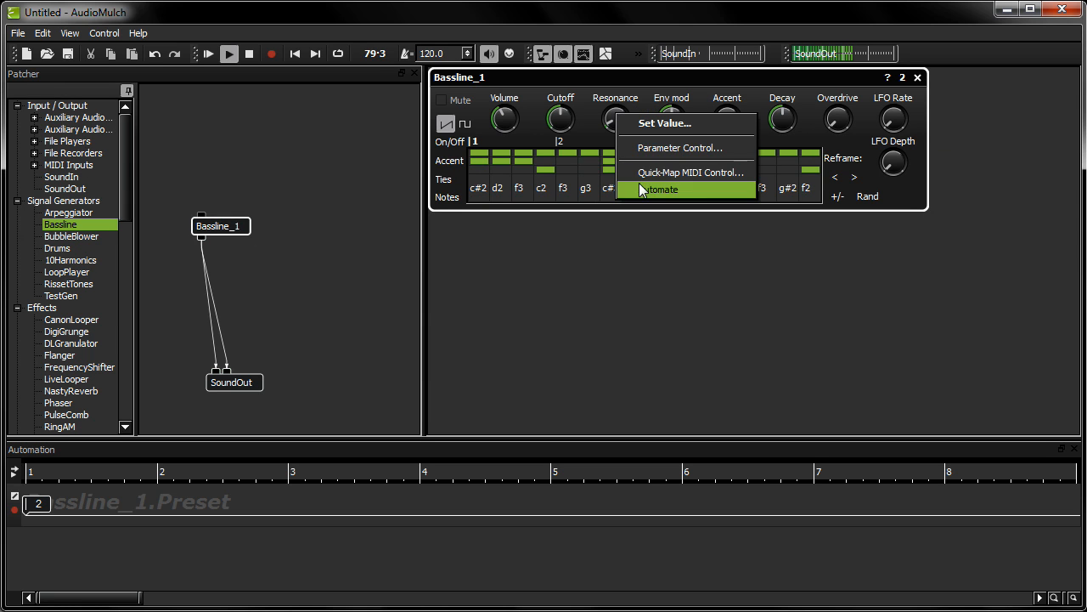
right_click(565, 122)
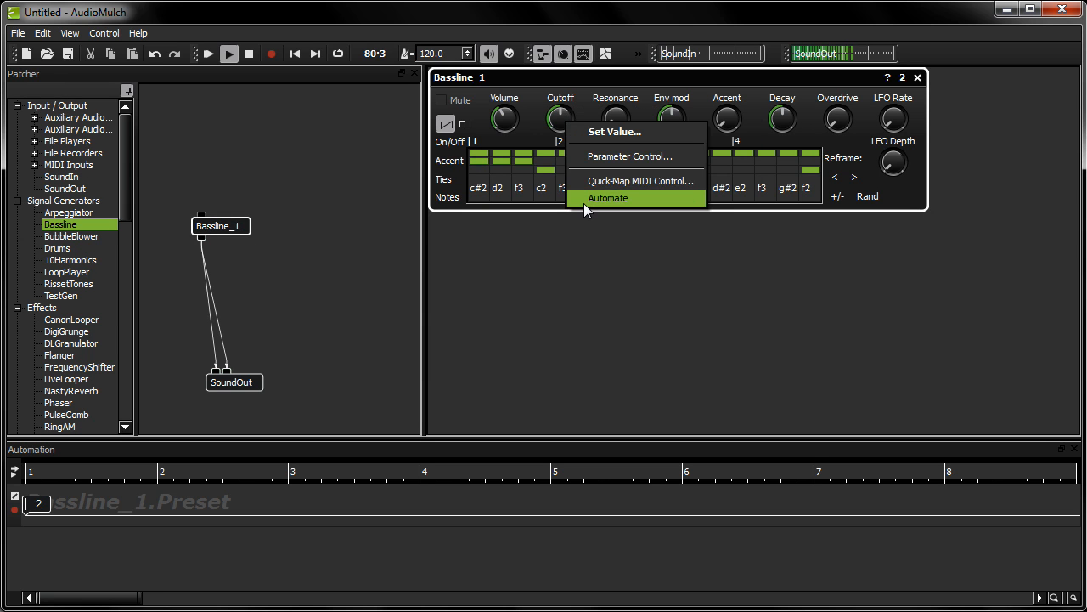
click(565, 249)
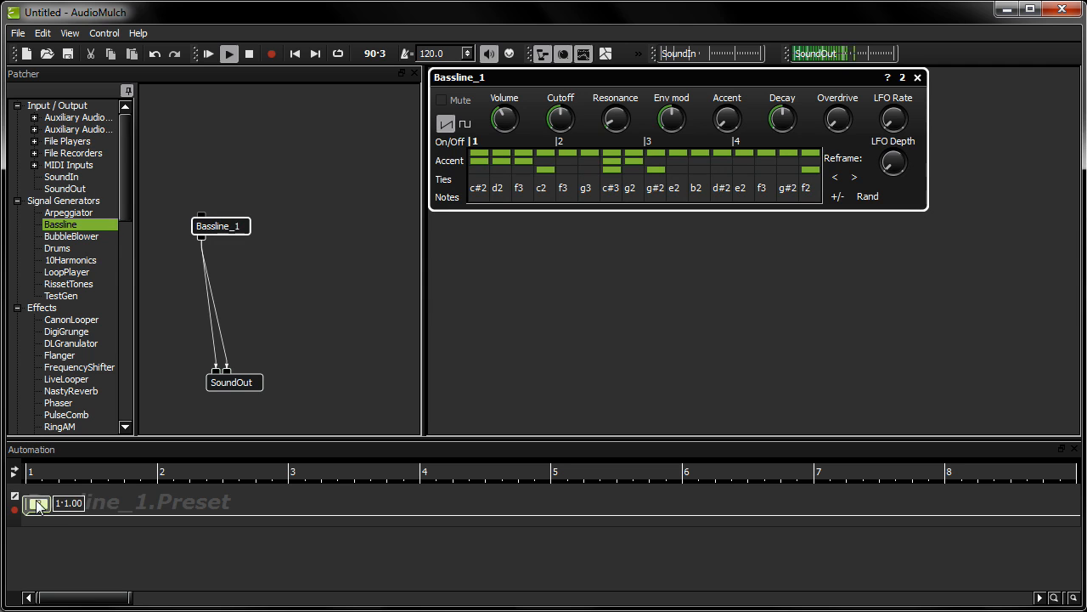
Set the preset automation to preset 1 at bar 1 and add a change to preset 2 at bar 4.
click(36, 501)
click(59, 431)
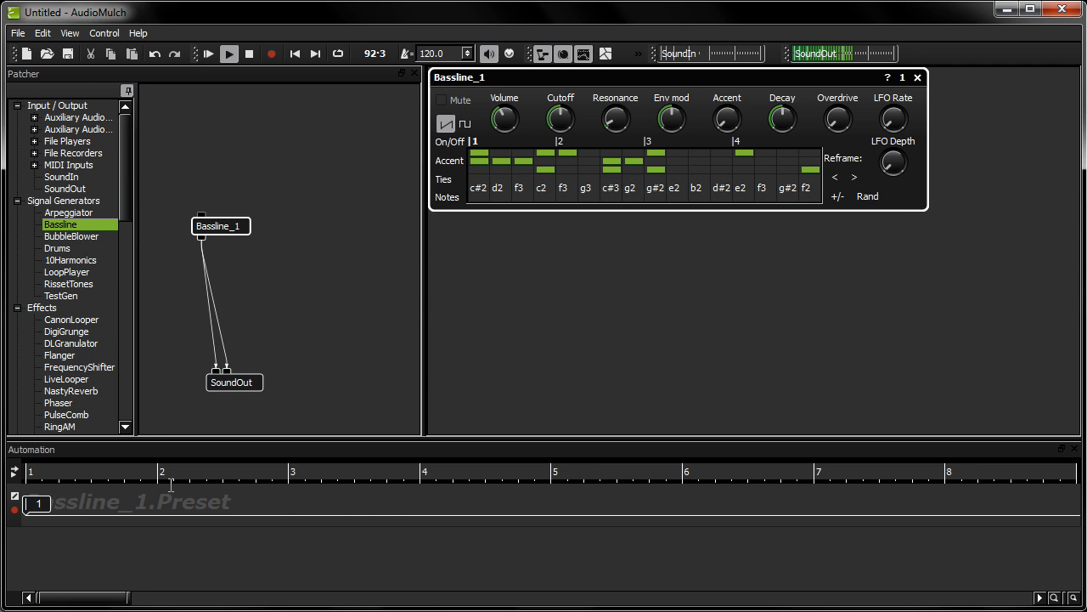
click(422, 514)
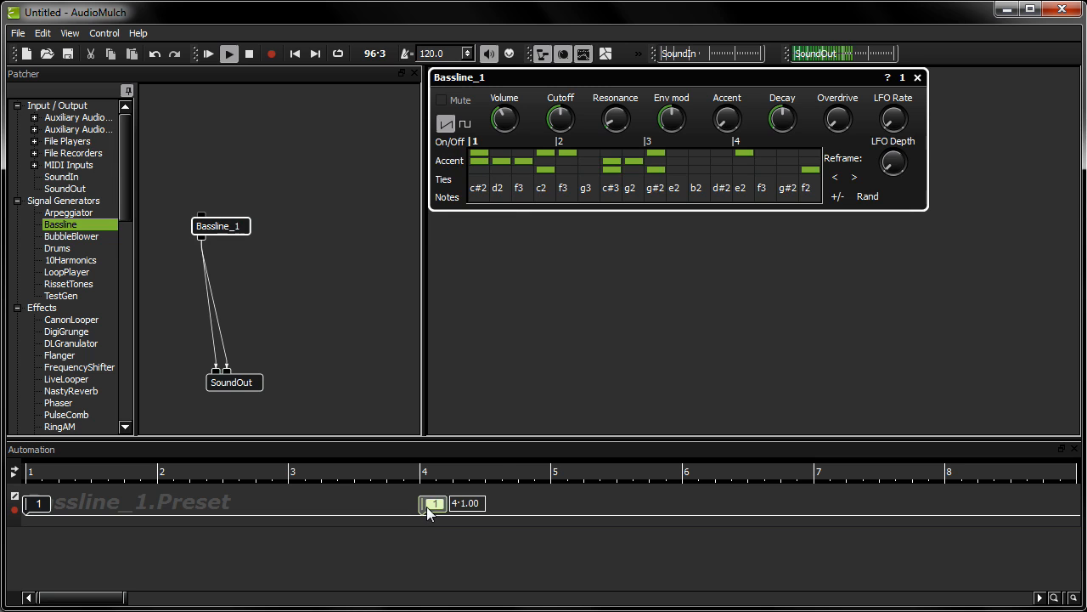
click(425, 509)
click(432, 189)
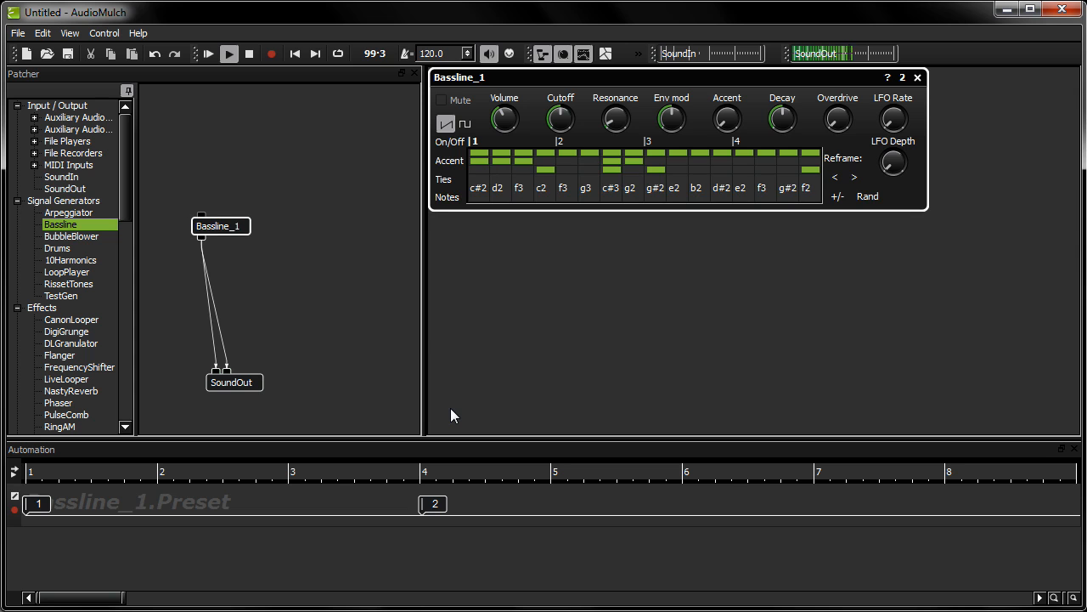
Play the sequence from bar 1 to hear the preset change at bar 4, and stop playback.
click(295, 56)
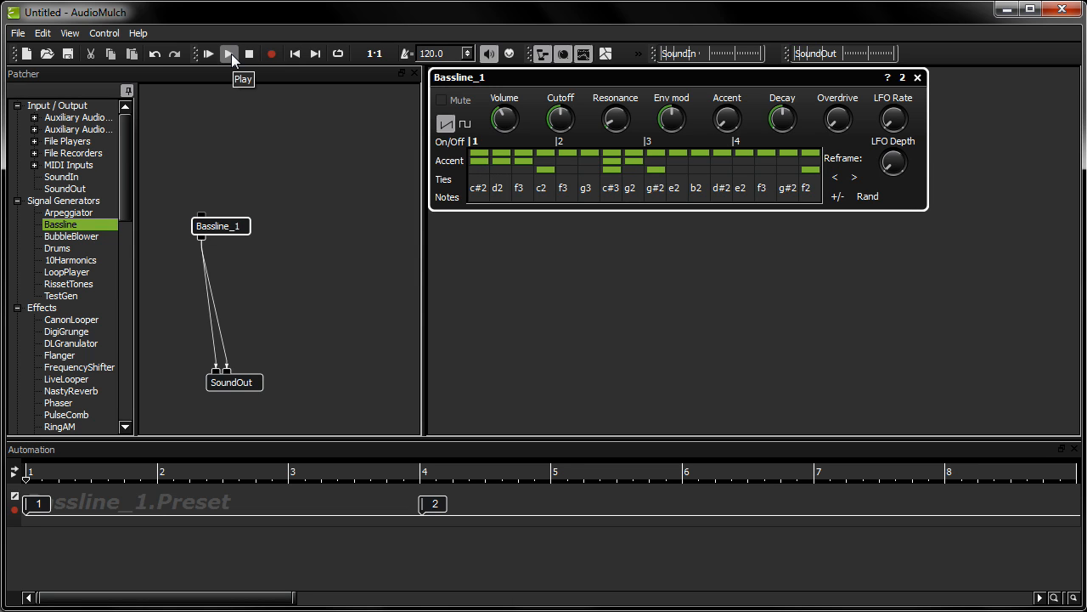
click(229, 54)
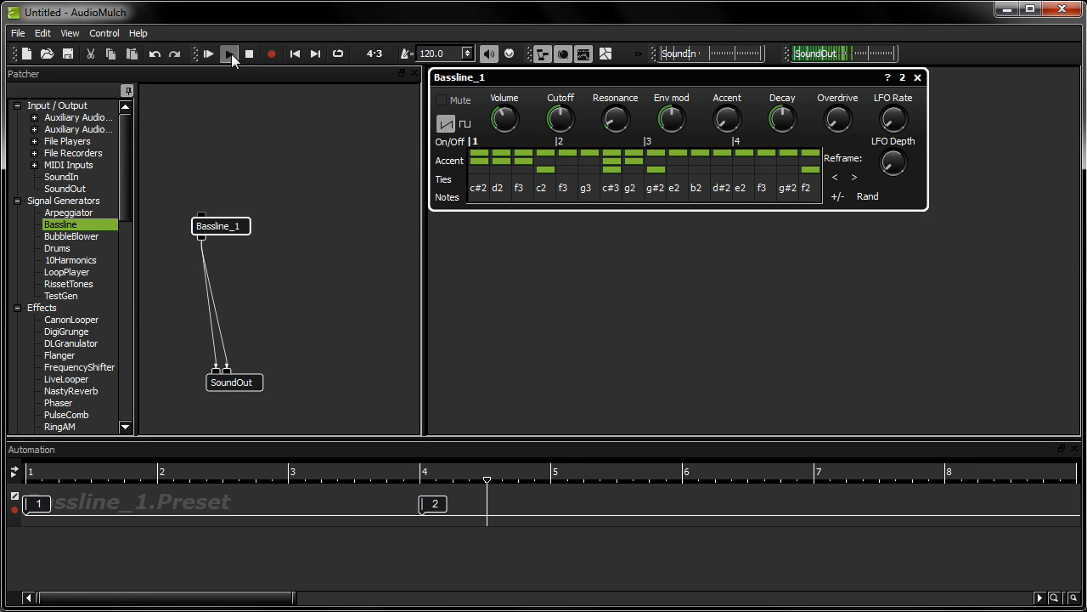
click(248, 54)
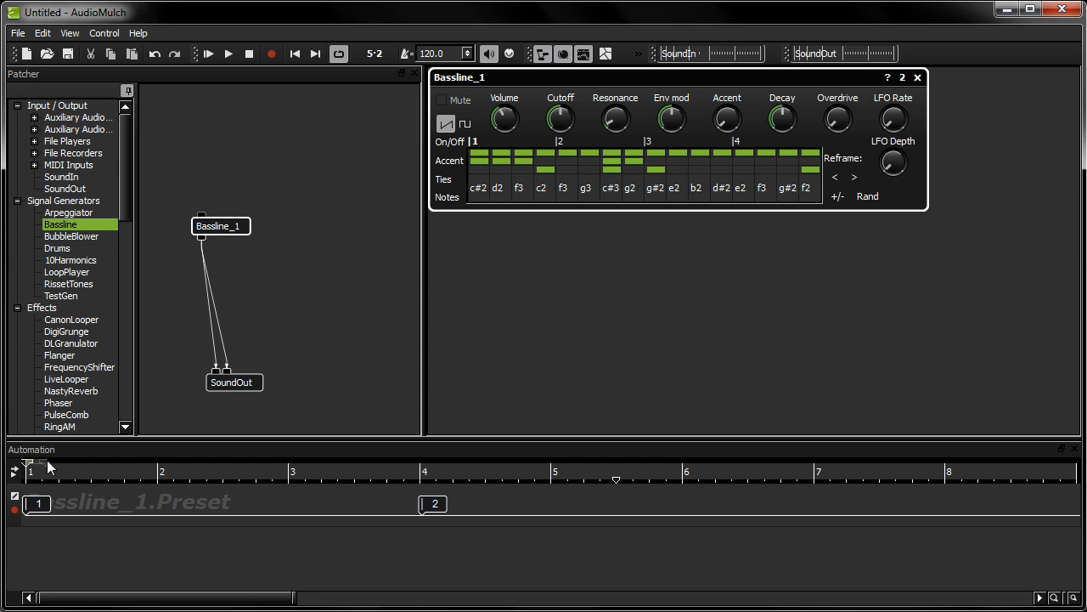
Loop the timeline from the start of bar 1 to the start of bar 5 and play it from the start.
drag(161, 463, 393, 465)
drag(462, 465, 543, 467)
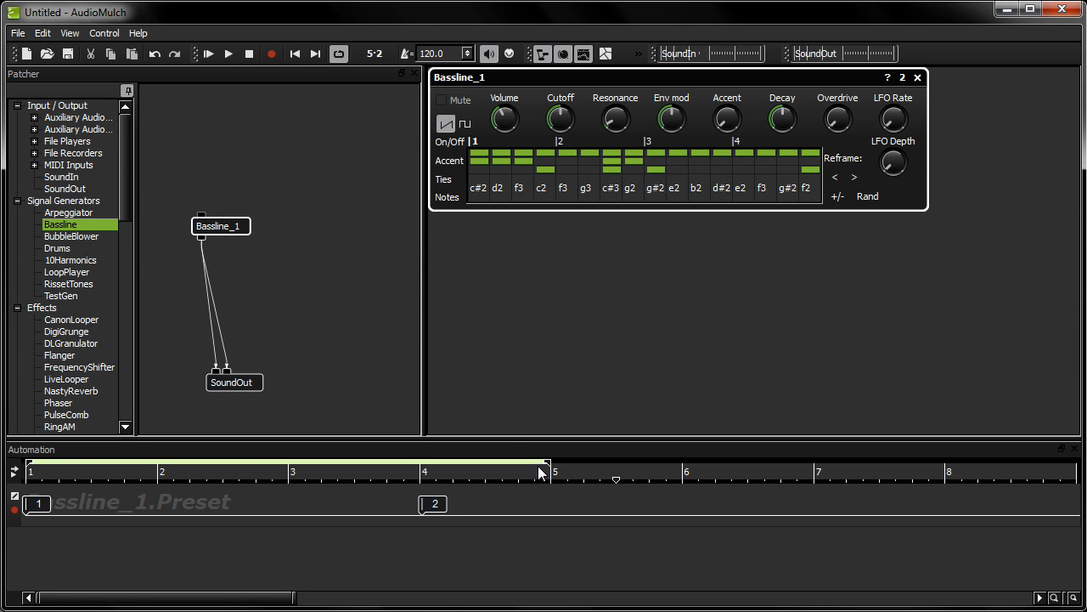
click(207, 56)
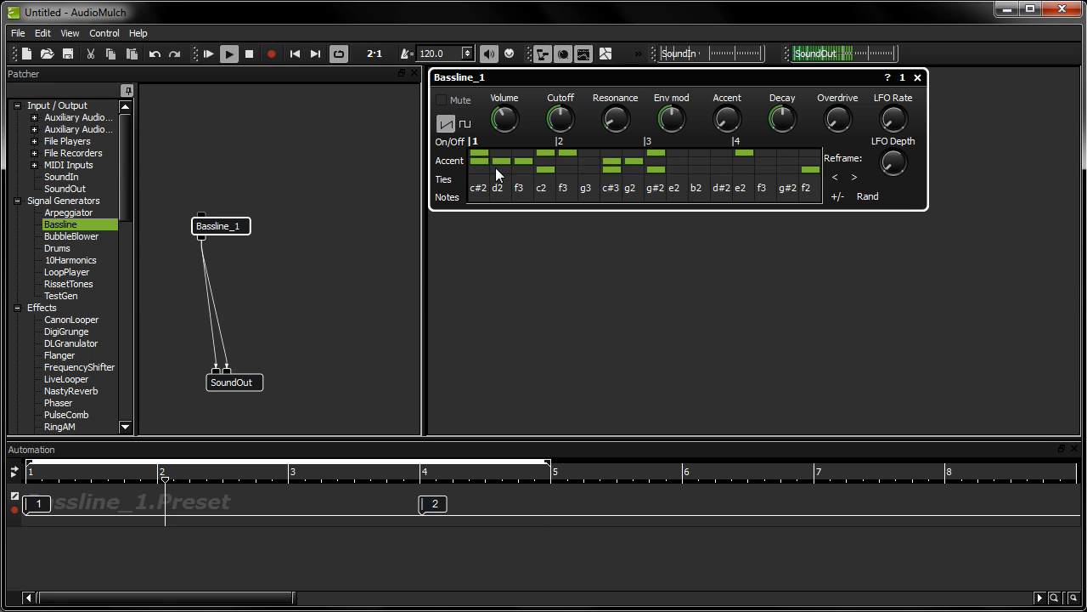
Add a FilePlayer to the patch, connect its first output to the Bassline input, and open its properties.
click(34, 141)
drag(68, 154, 200, 213)
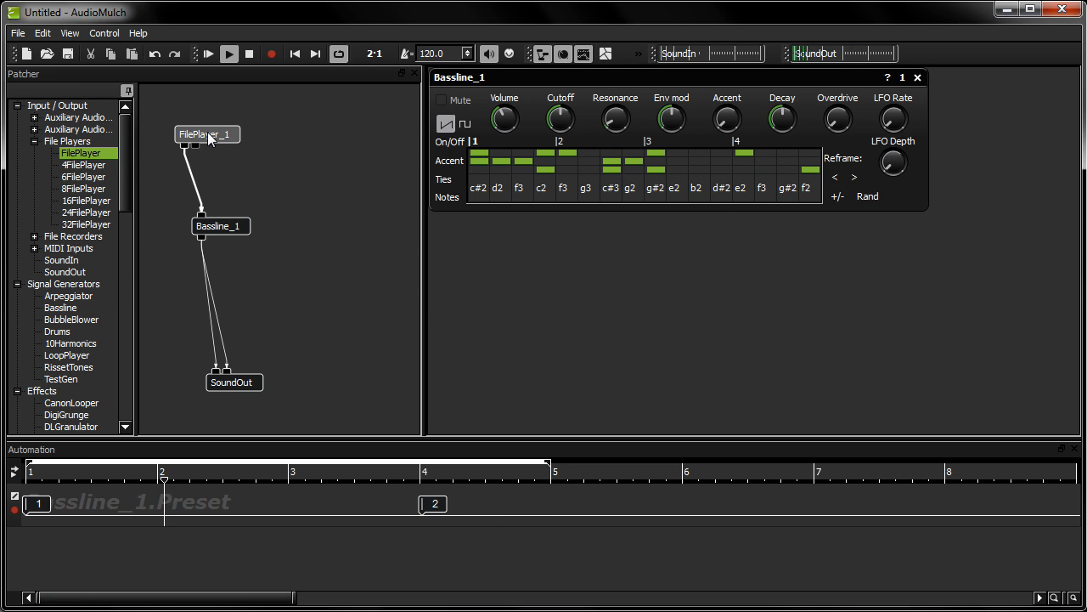
click(210, 137)
Load choir loop.wav from the Samples folder into the FilePlayer.
click(696, 245)
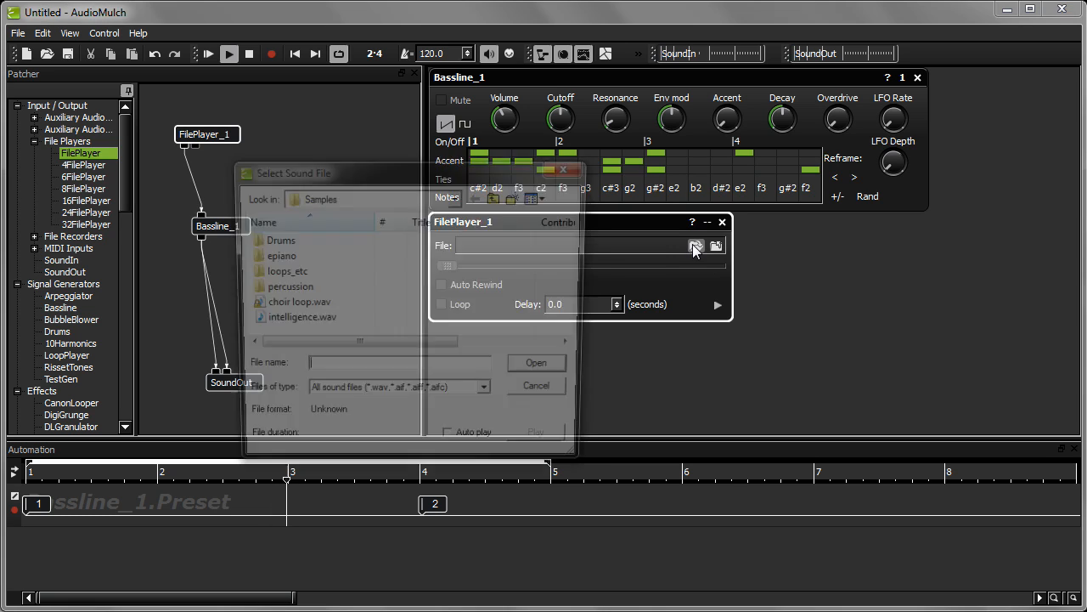
click(357, 305)
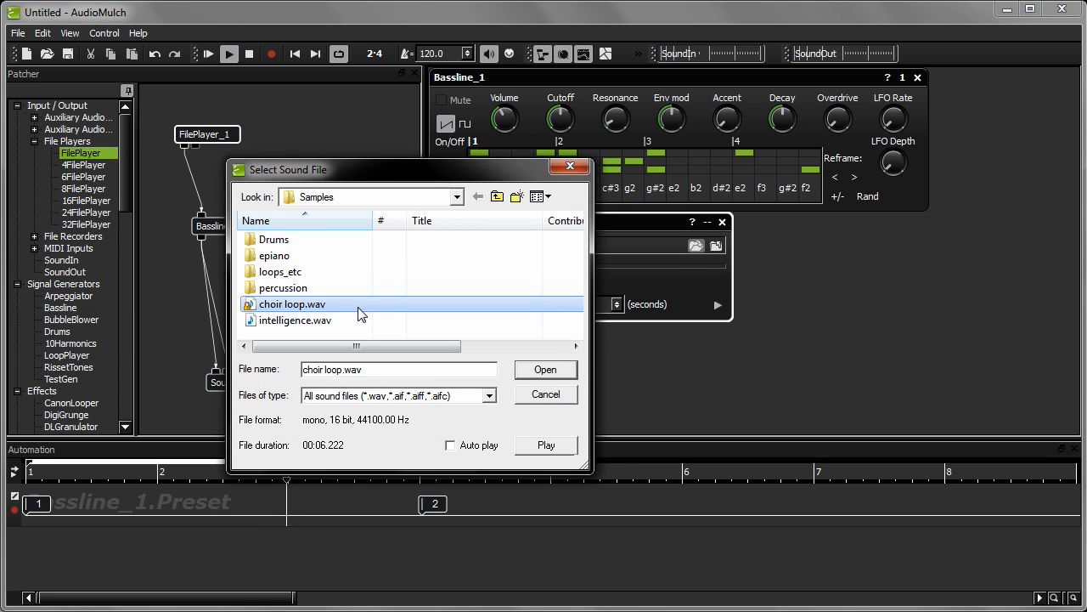
click(540, 371)
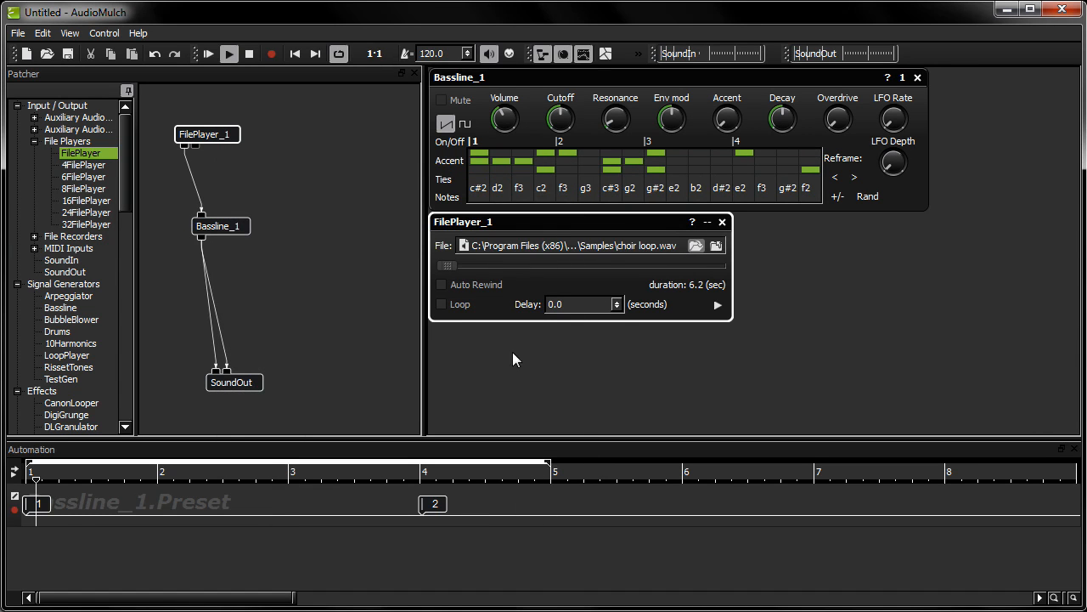
Loop and play the choir sample in the FilePlayer, and turn off the audio output.
click(441, 306)
click(718, 306)
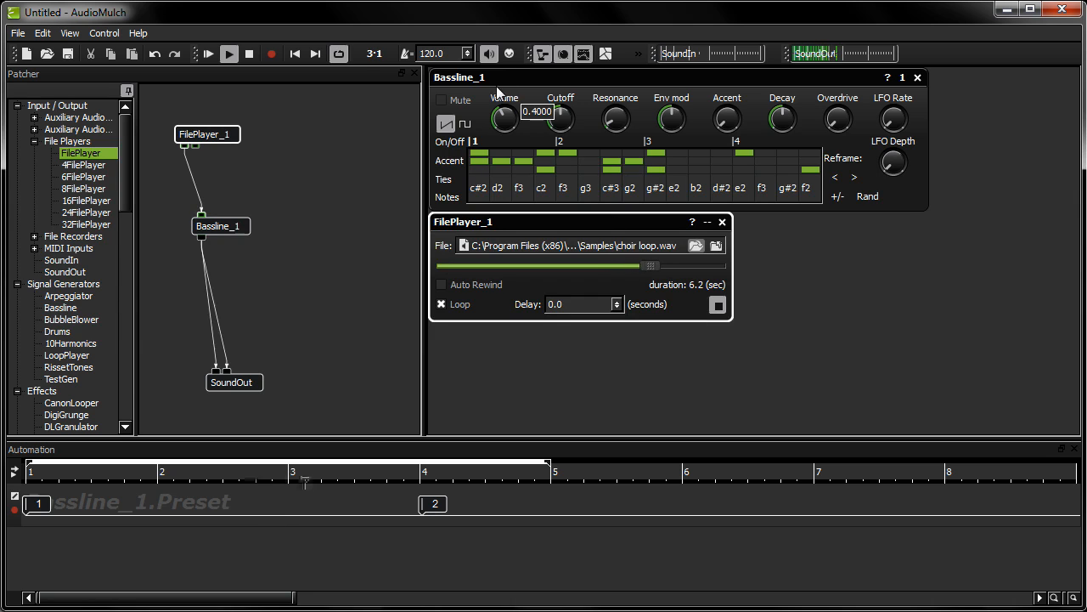
click(492, 57)
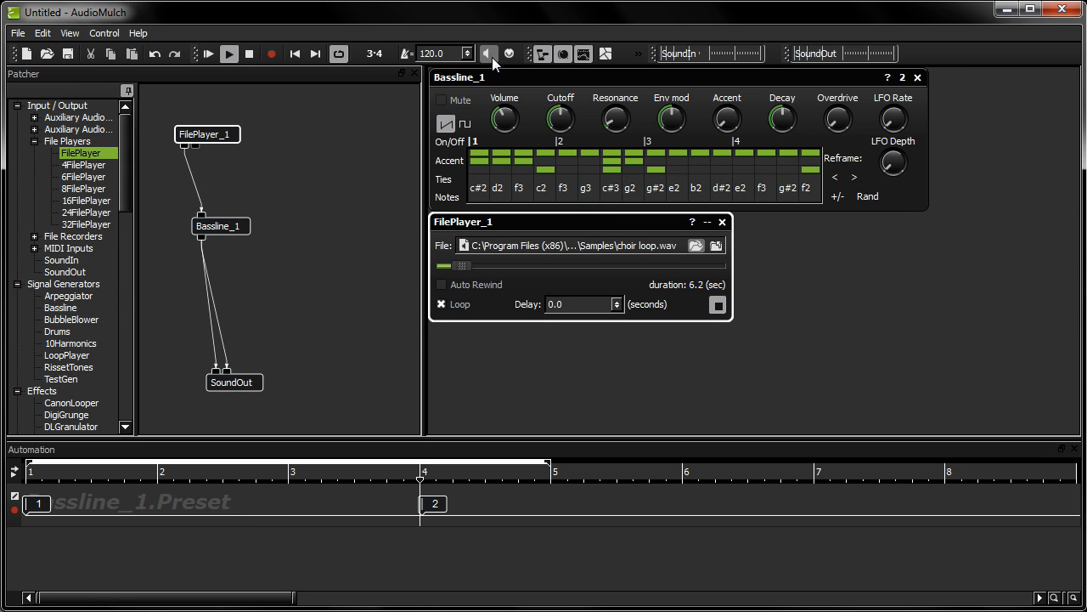